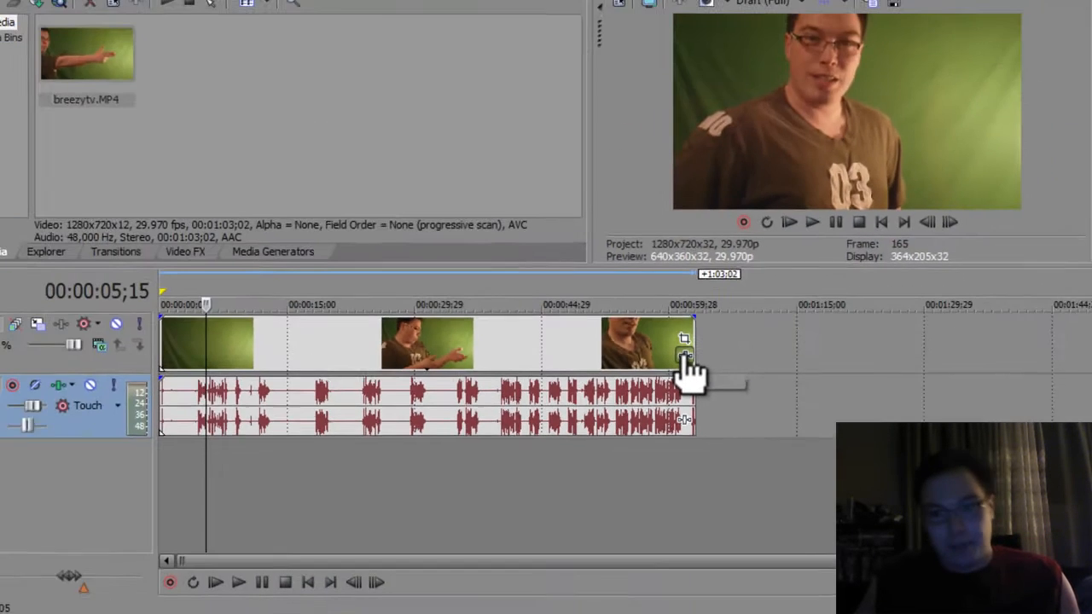
# Step: Add the Sony Chroma Keyer effect to the green-screen video event
pyautogui.click(684, 357)
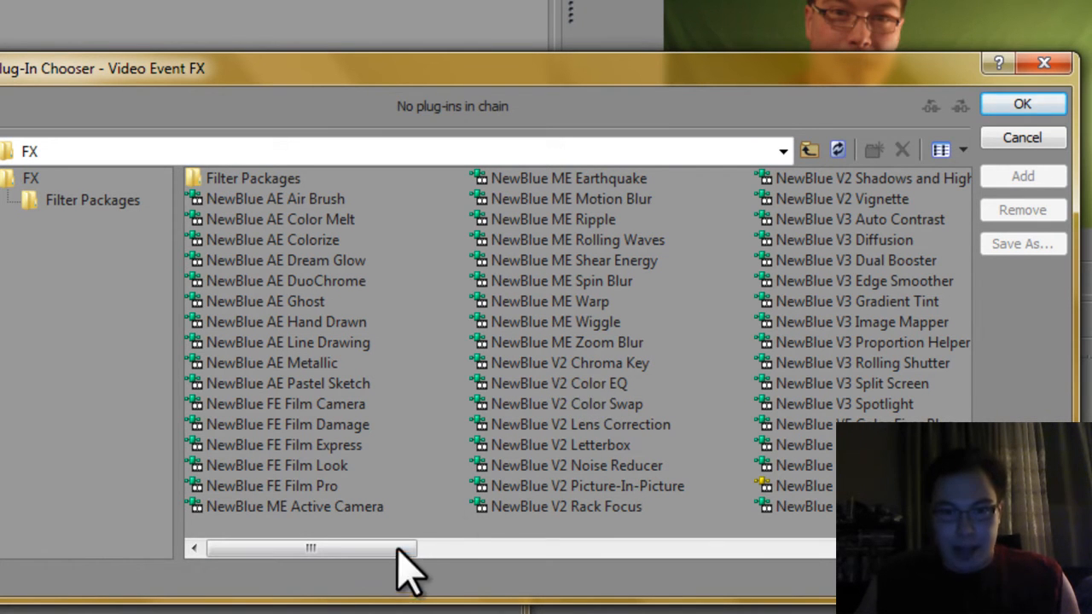
pyautogui.moveTo(388, 549); pyautogui.dragTo(599, 548)
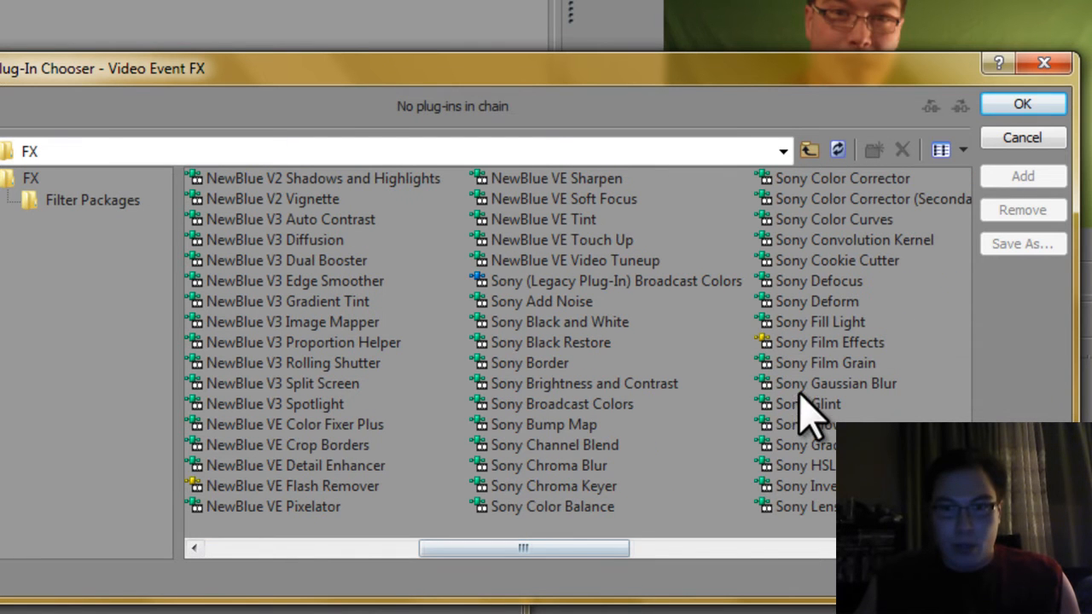
pyautogui.doubleClick(557, 488)
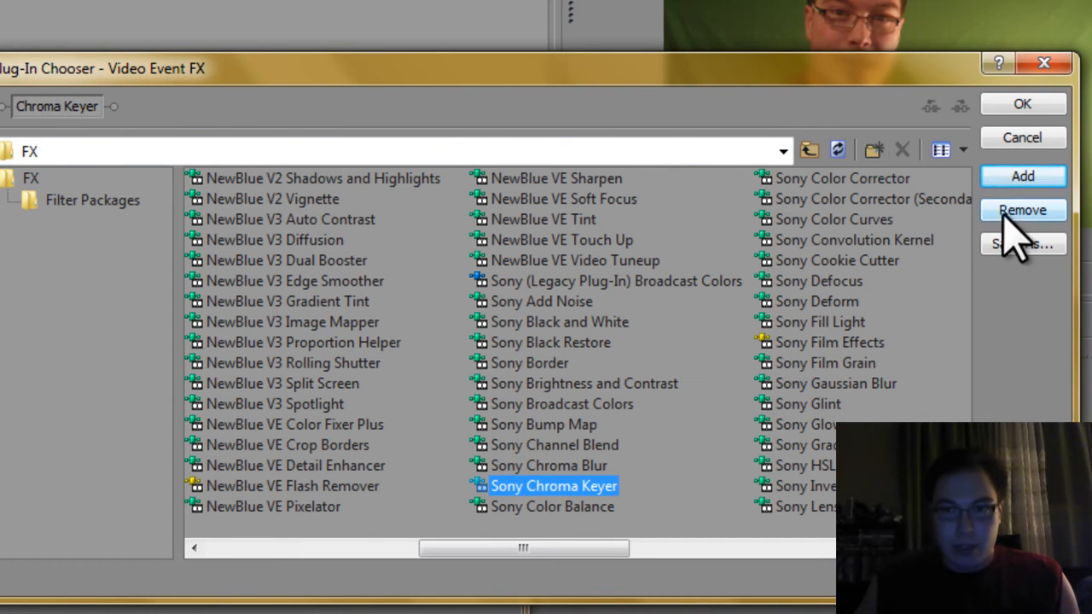
pyautogui.click(1019, 104)
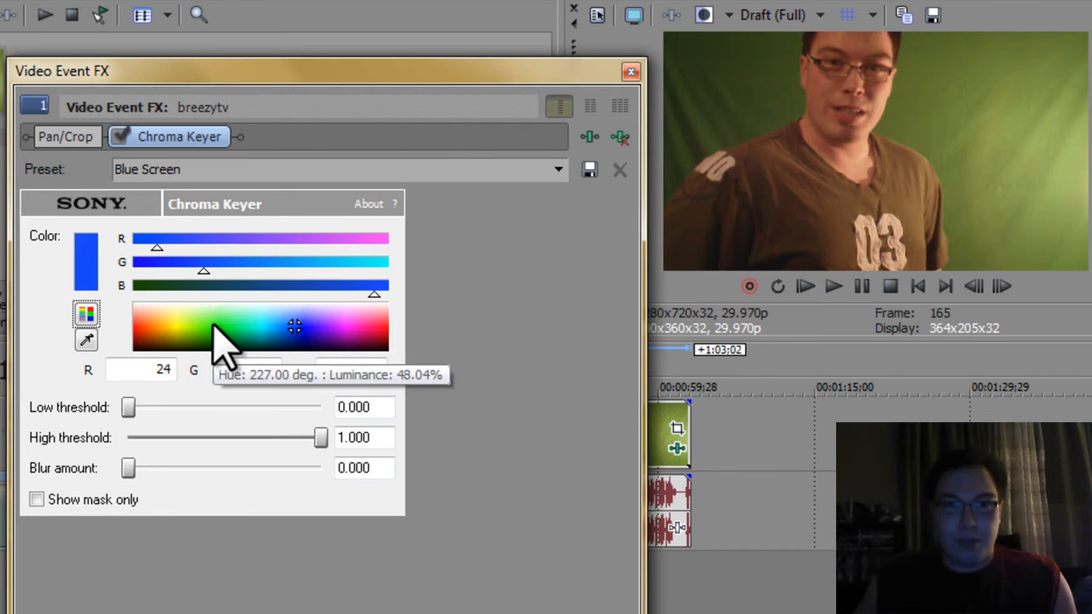
# Step: Apply the Green Screen preset and set low threshold about 0.812, high threshold about 0.696, blur amount about 0.054
pyautogui.click(558, 171)
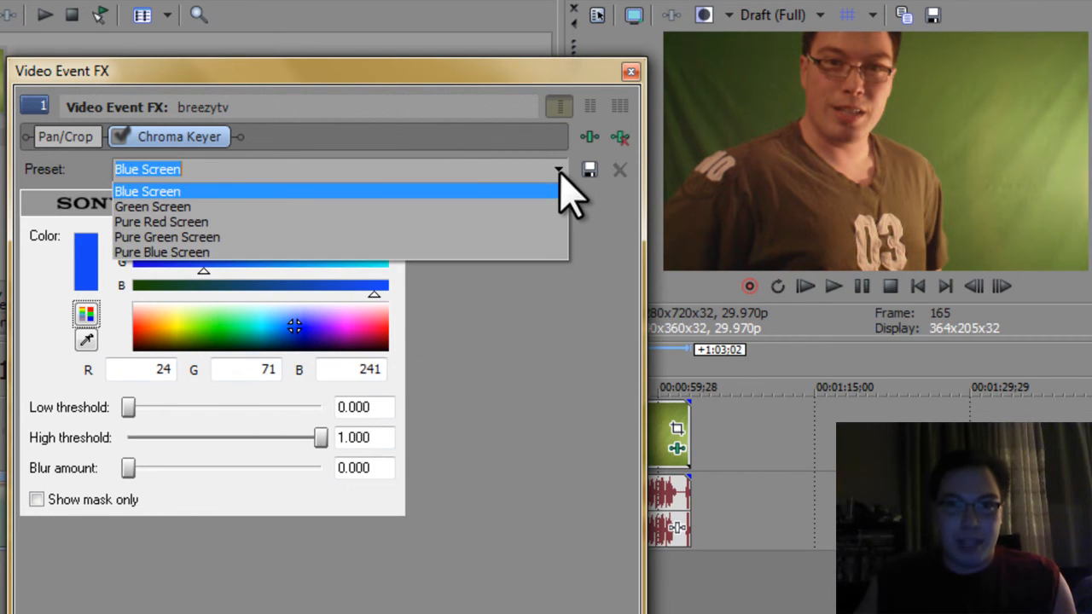
pyautogui.click(154, 207)
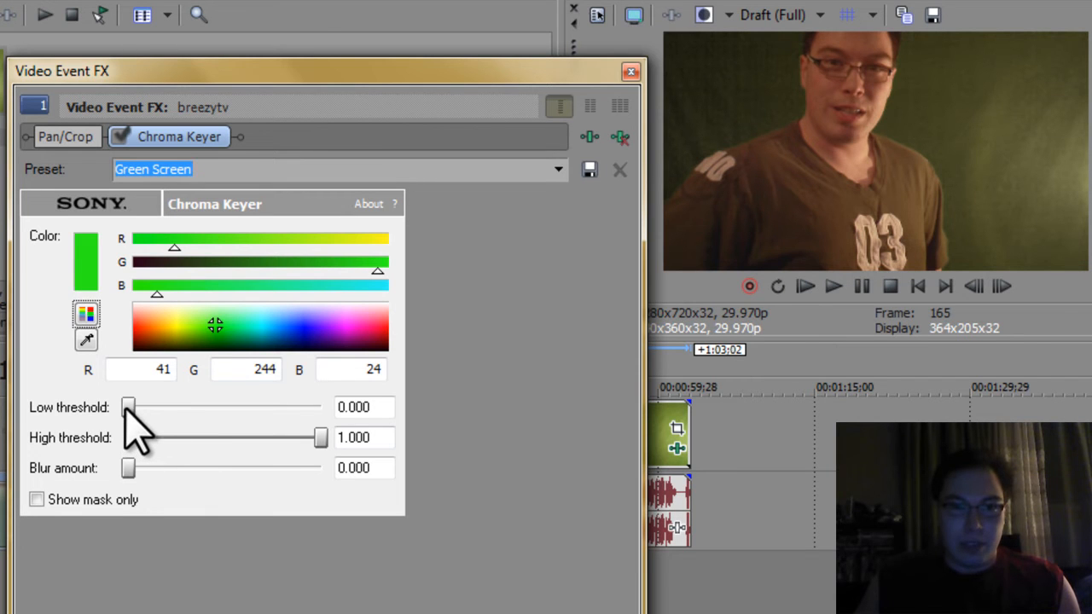
pyautogui.moveTo(128, 407); pyautogui.dragTo(268, 408)
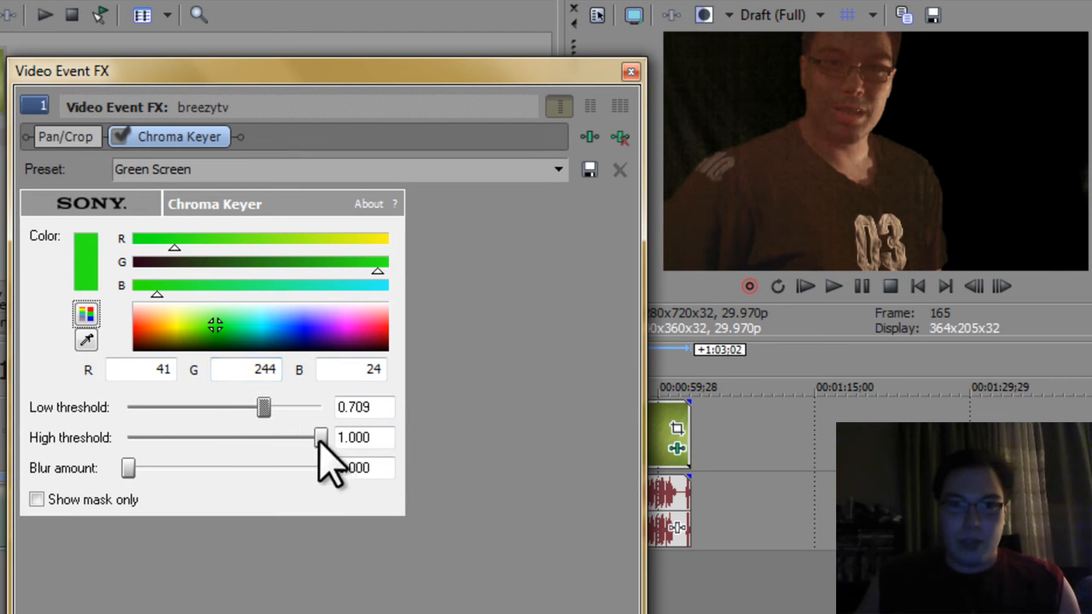
pyautogui.moveTo(320, 437); pyautogui.dragTo(273, 438)
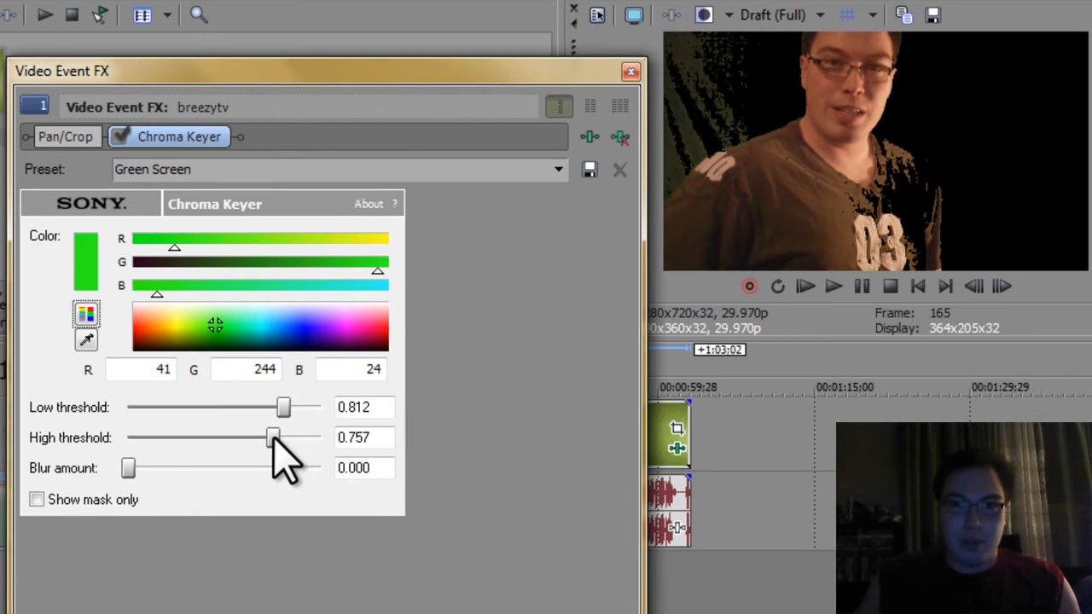
pyautogui.moveTo(128, 469)
pyautogui.mouseDown()
pyautogui.moveTo(281, 468)
pyautogui.moveTo(140, 469)
pyautogui.mouseUp()
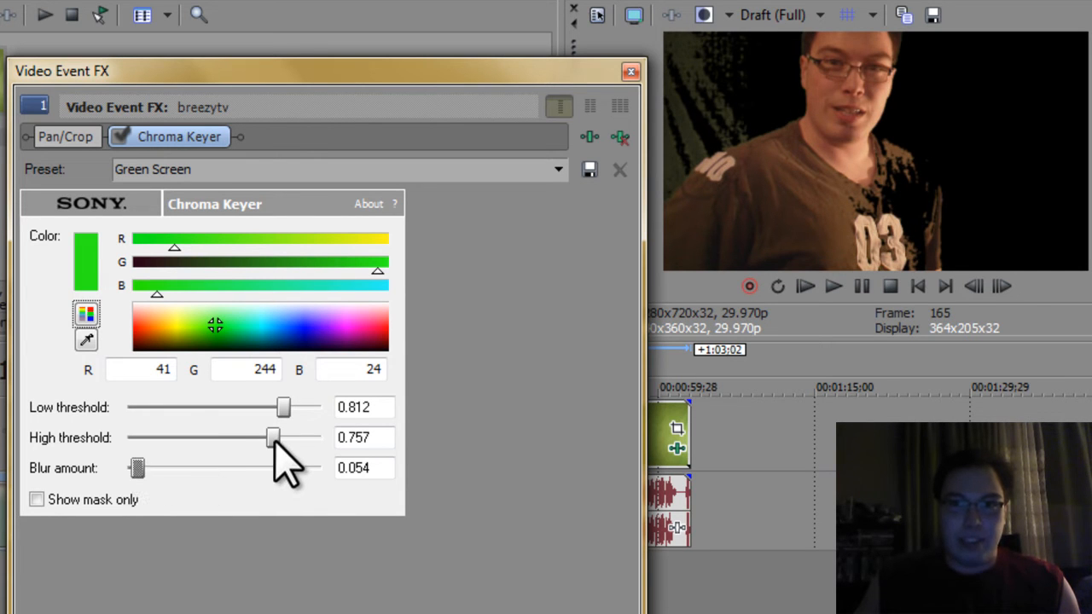
pyautogui.moveTo(274, 439)
pyautogui.mouseDown()
pyautogui.moveTo(319, 438)
pyautogui.moveTo(273, 439)
pyautogui.mouseUp()
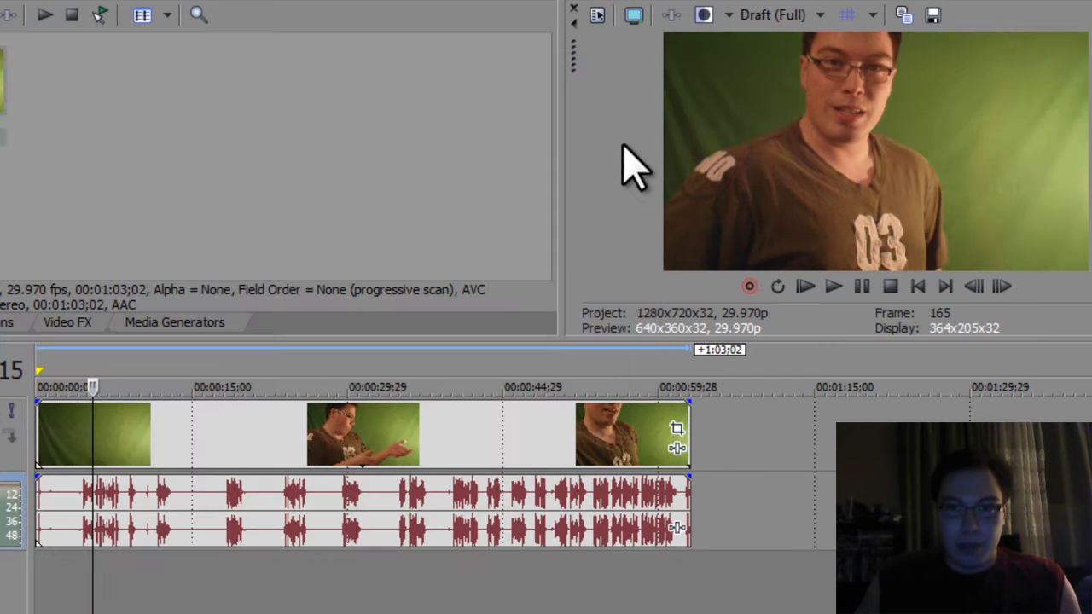
# Step: Remove the Sony Chroma Keyer and add the NewBlue V2 Chroma Key effect to the event instead
pyautogui.click(622, 170)
pyautogui.click(677, 427)
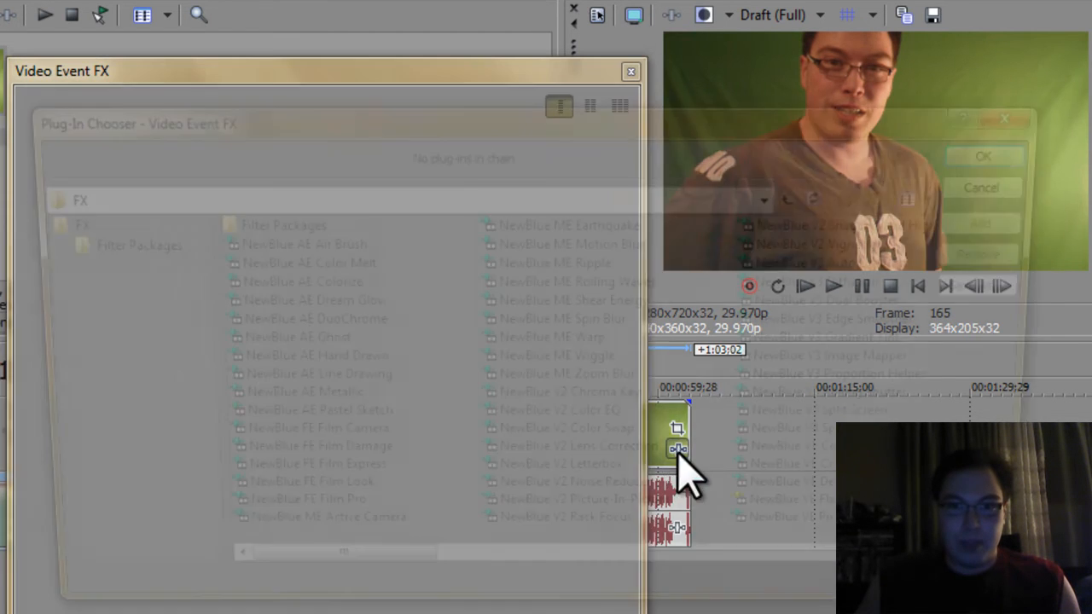
pyautogui.doubleClick(568, 401)
pyautogui.click(990, 157)
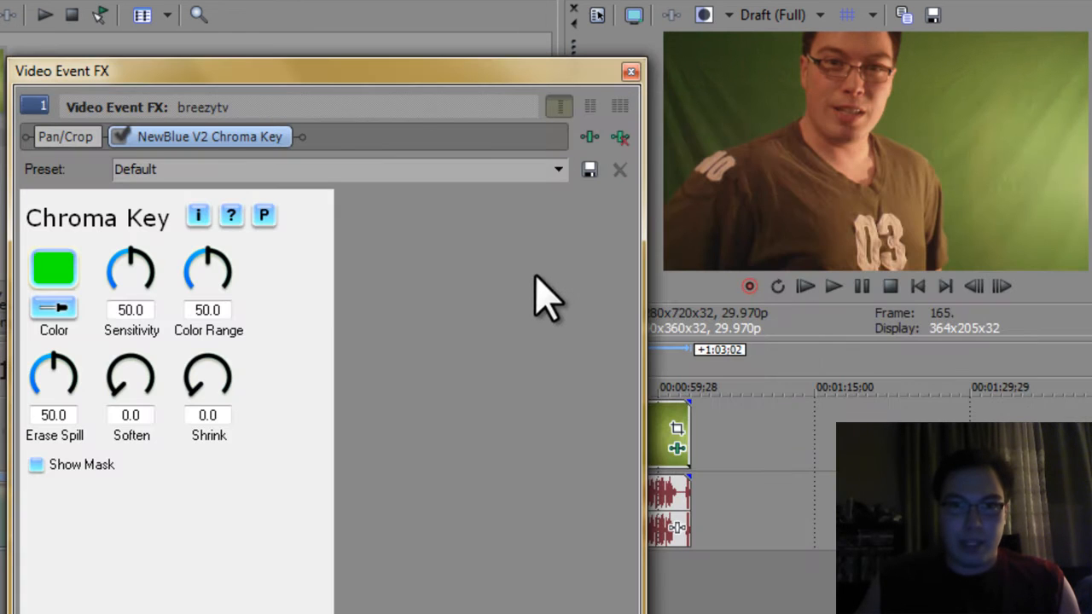
# Step: Sample the key color from the green background in the preview with the eyedropper
pyautogui.click(63, 309)
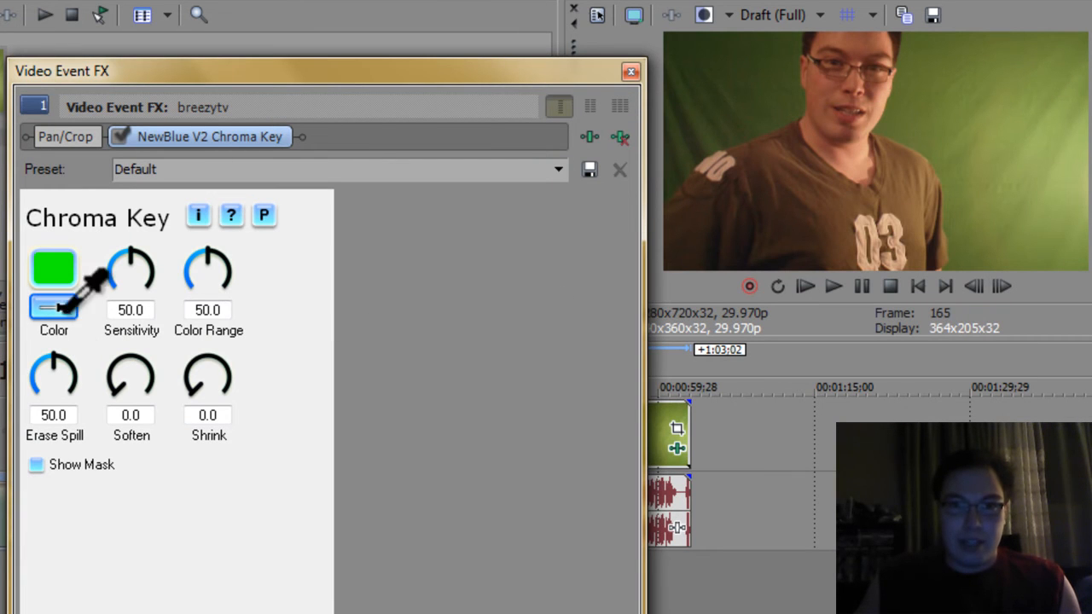
pyautogui.click(747, 107)
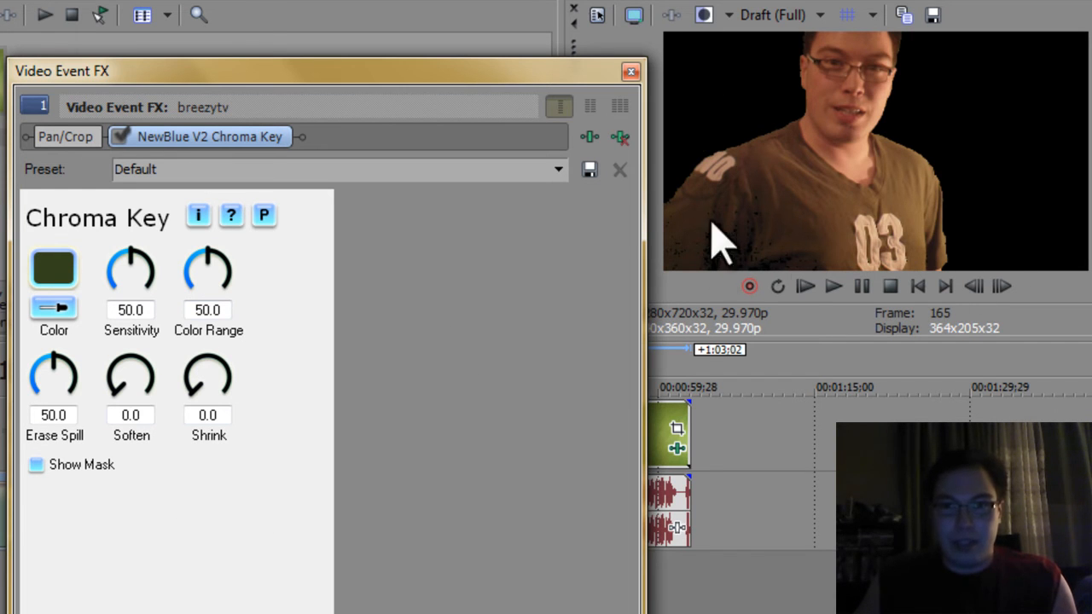
# Step: Set the NewBlue Chroma Key's Soften to 100
pyautogui.moveTo(117, 388); pyautogui.dragTo(173, 401)
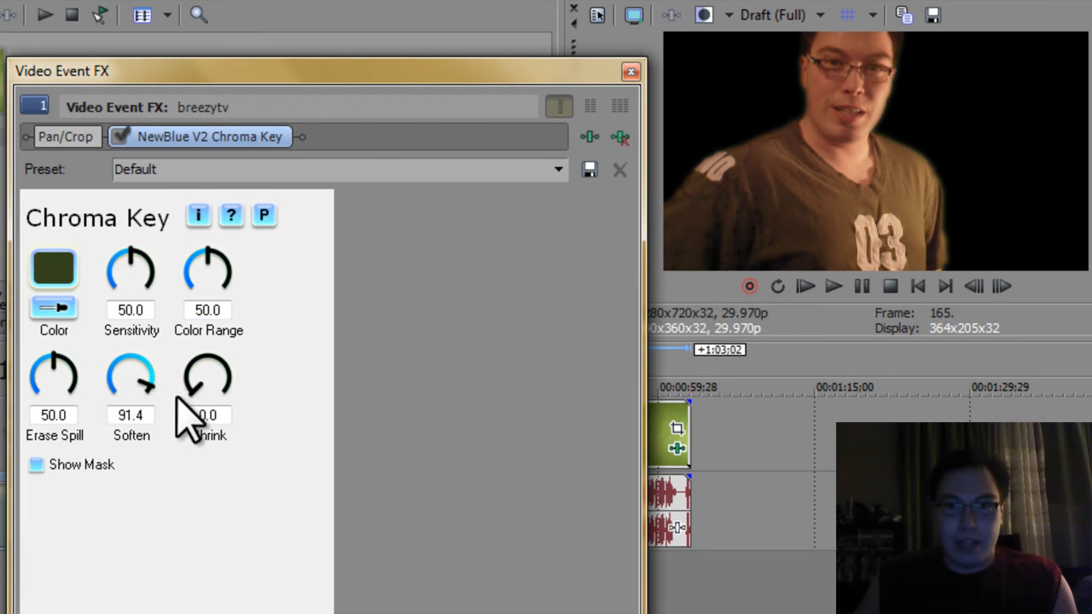
pyautogui.moveTo(186, 444); pyautogui.dragTo(161, 446)
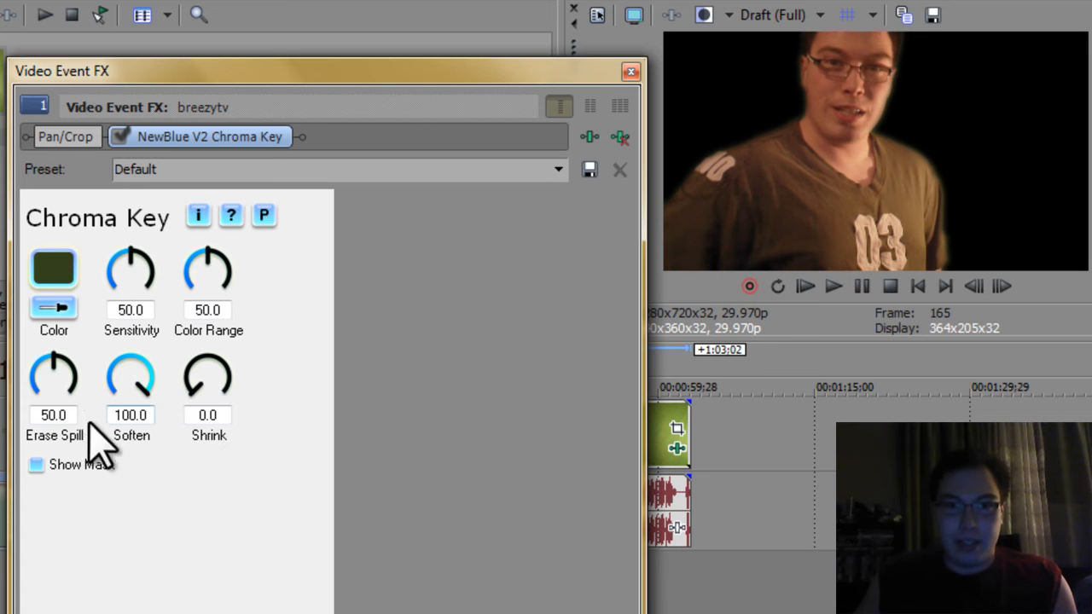
pyautogui.moveTo(184, 384)
pyautogui.mouseDown()
pyautogui.moveTo(205, 329)
pyautogui.moveTo(193, 384)
pyautogui.moveTo(219, 437)
pyautogui.moveTo(197, 365)
pyautogui.moveTo(210, 341)
pyautogui.moveTo(190, 370)
pyautogui.moveTo(194, 398)
pyautogui.mouseUp()
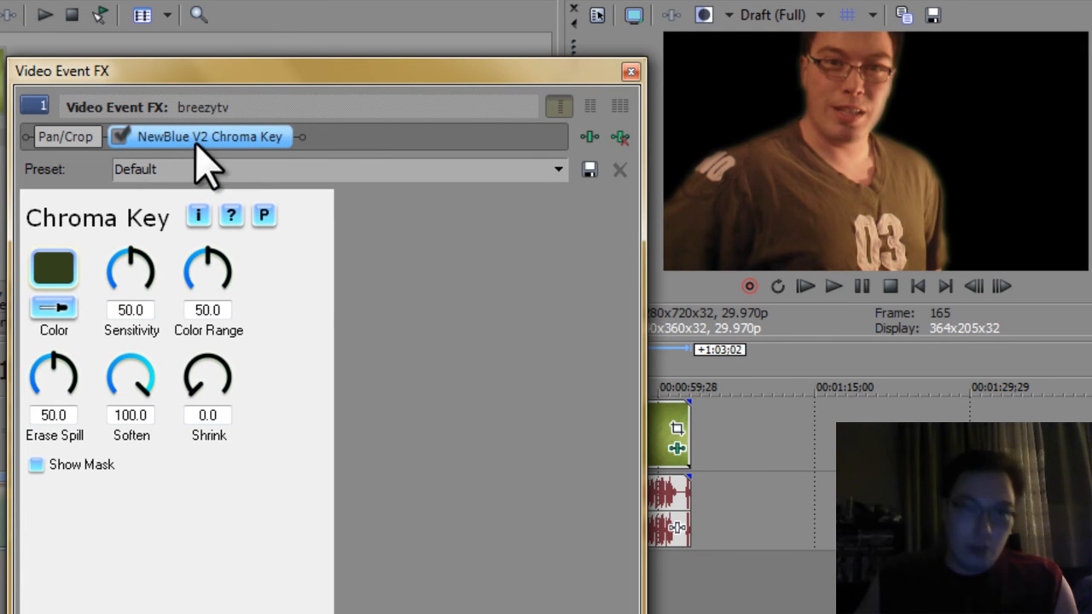
# Step: Add a Sony Chroma Keyer after the NewBlue Chroma Key in the chain and apply its Green Screen preset
pyautogui.click(588, 138)
pyautogui.hscroll(1, 512, 385)
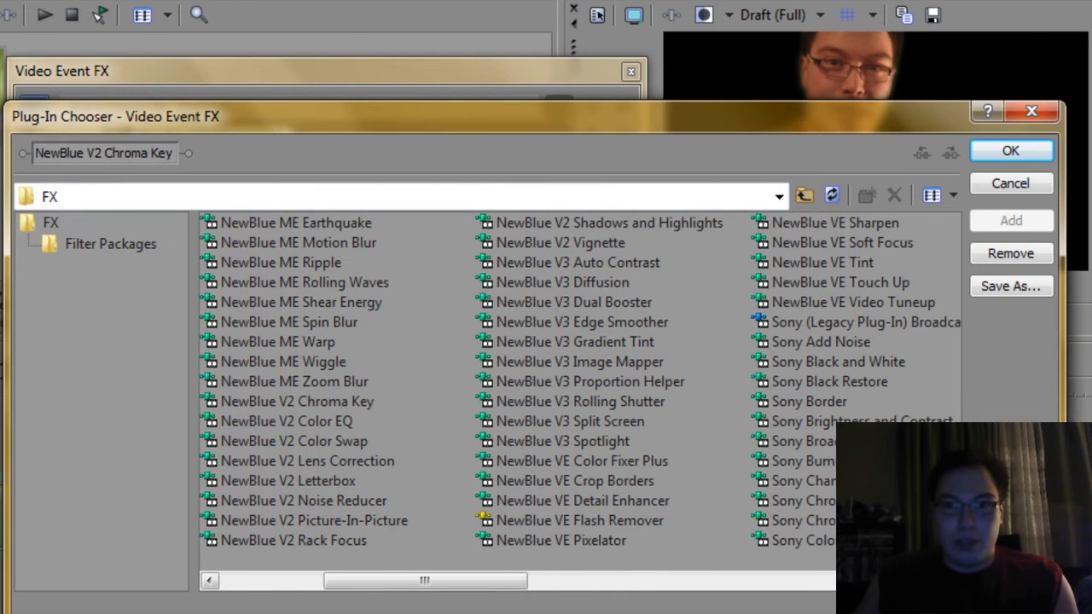
pyautogui.doubleClick(802, 520)
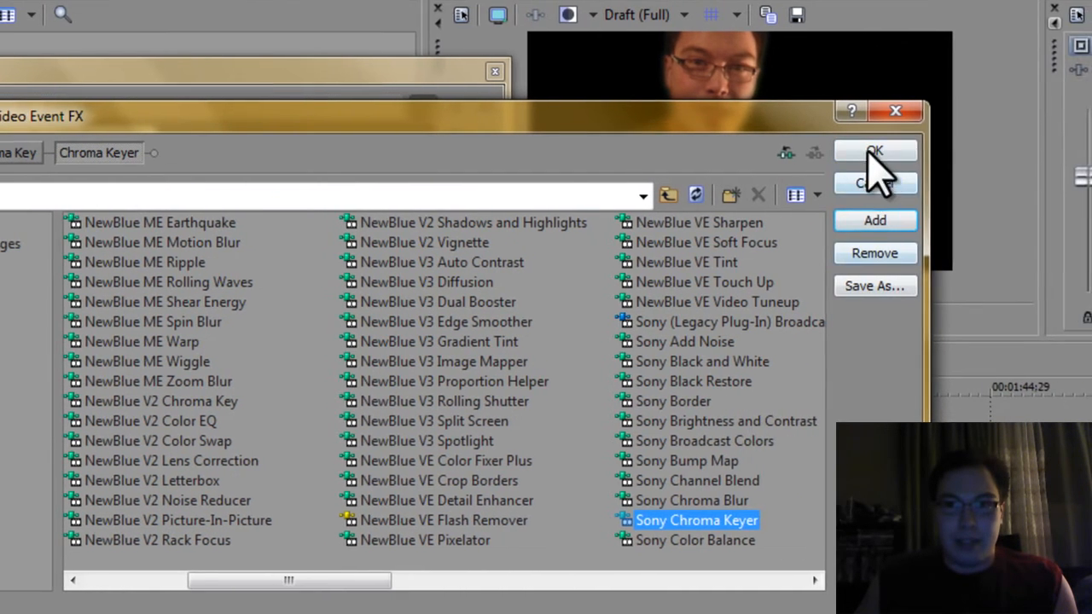
pyautogui.click(1011, 150)
pyautogui.click(517, 163)
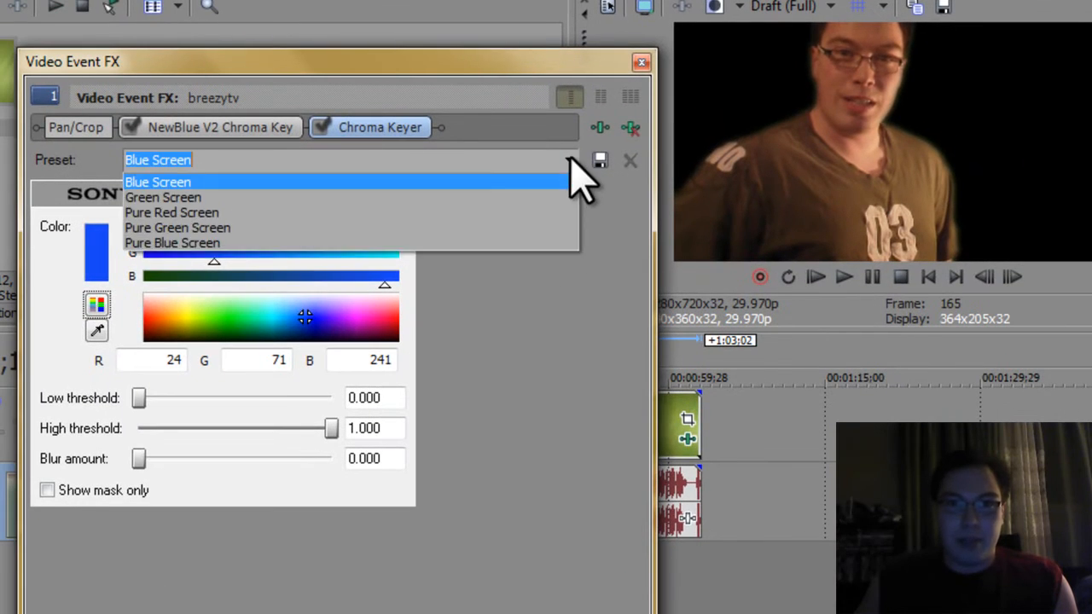
pyautogui.click(529, 197)
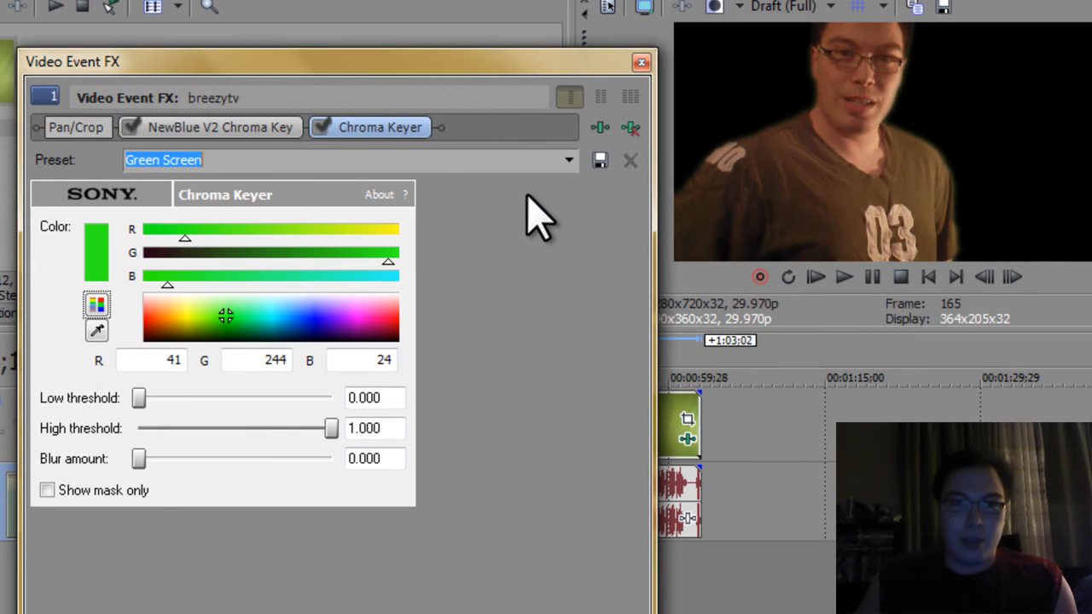
# Step: With the mask-only view on, set low threshold to about 0.024 and high threshold to about 0.078
pyautogui.click(45, 491)
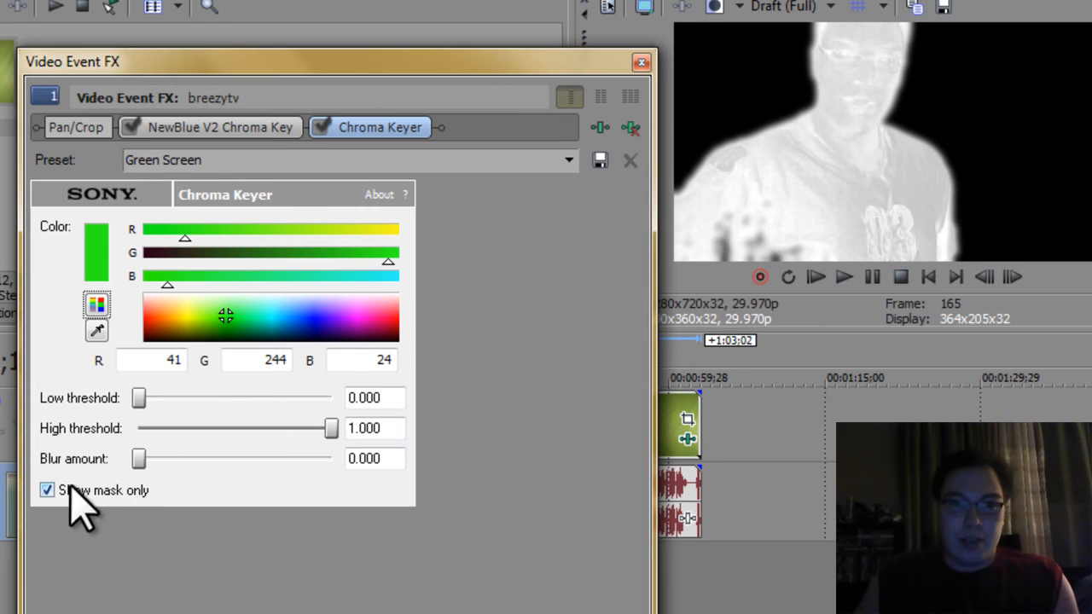
pyautogui.moveTo(139, 398)
pyautogui.mouseDown()
pyautogui.moveTo(295, 398)
pyautogui.moveTo(141, 399)
pyautogui.mouseUp()
pyautogui.moveTo(332, 429); pyautogui.dragTo(152, 429)
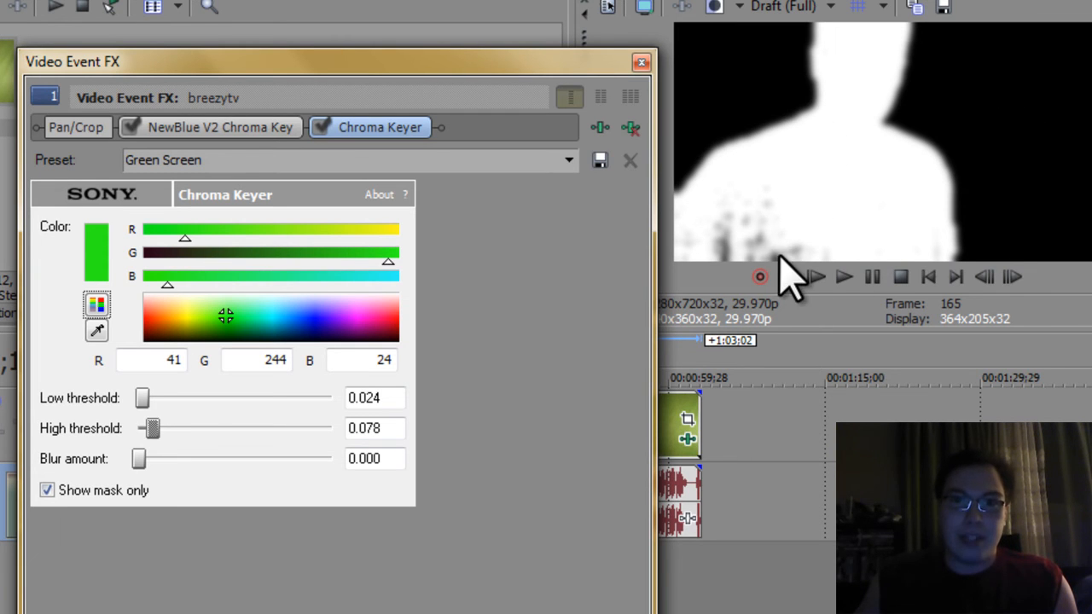
# Step: Compare the mask-only view with the keyed result, turn the mask view off, and close the effects window
pyautogui.click(47, 491)
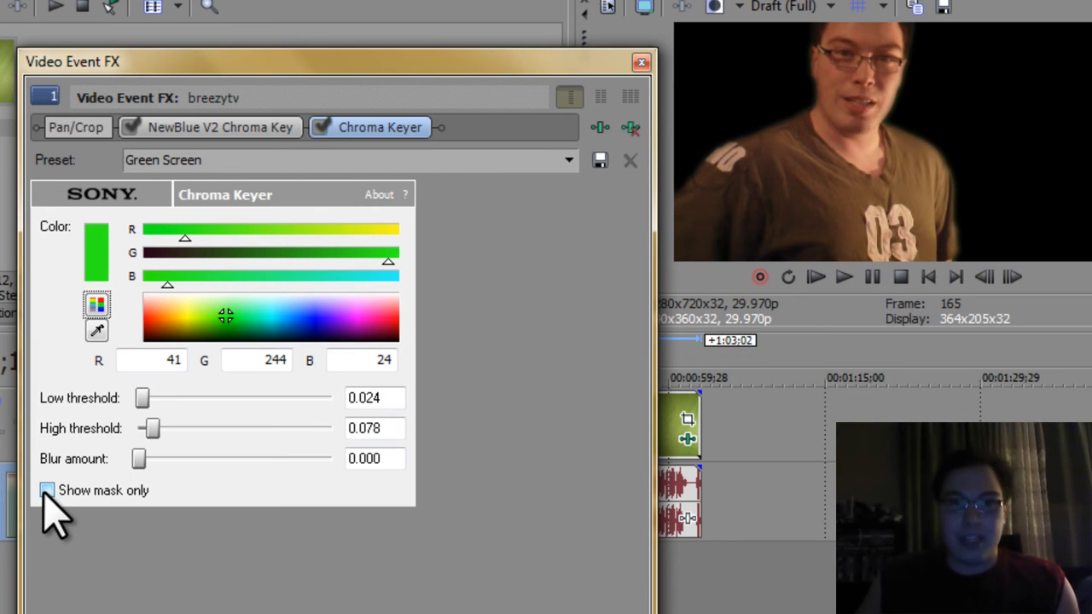
pyautogui.click(47, 491)
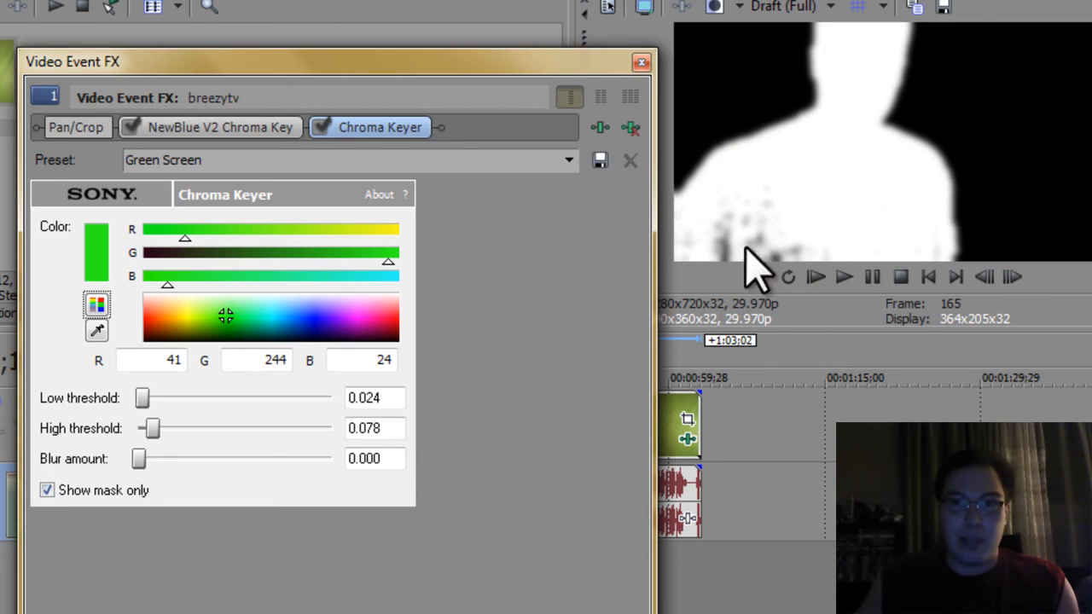
pyautogui.click(47, 491)
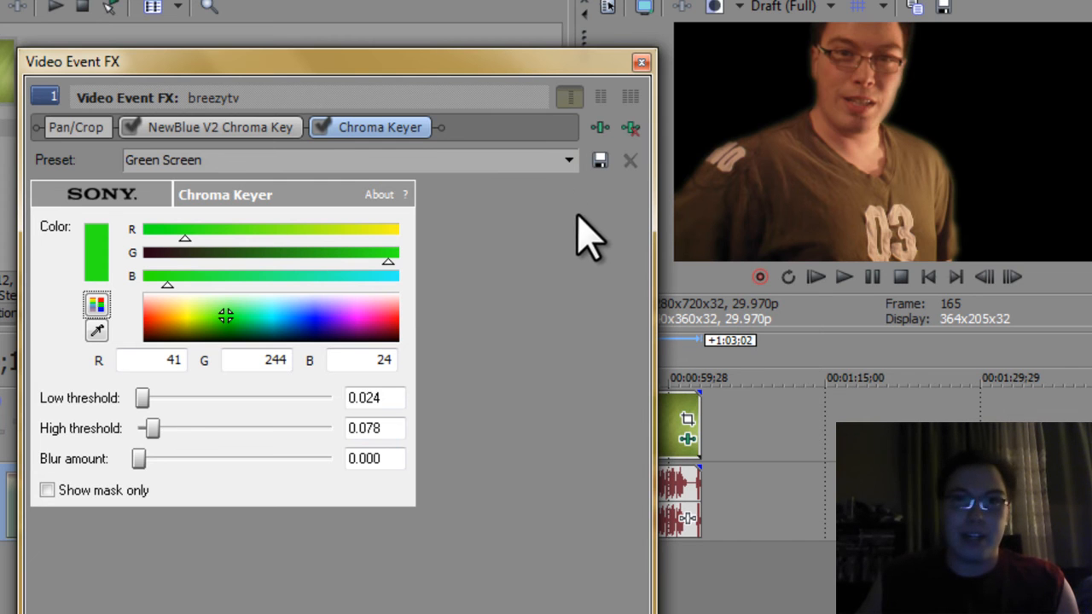
pyautogui.click(642, 63)
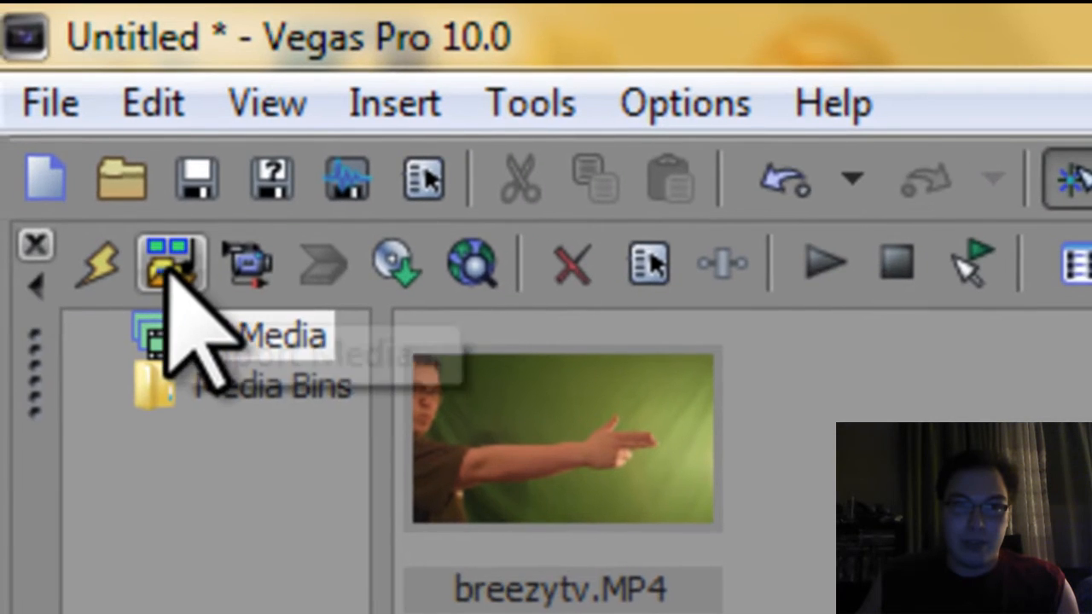
# Step: Import the local-library-tip-lg image from the Pictures library into the project media
pyautogui.click(158, 254)
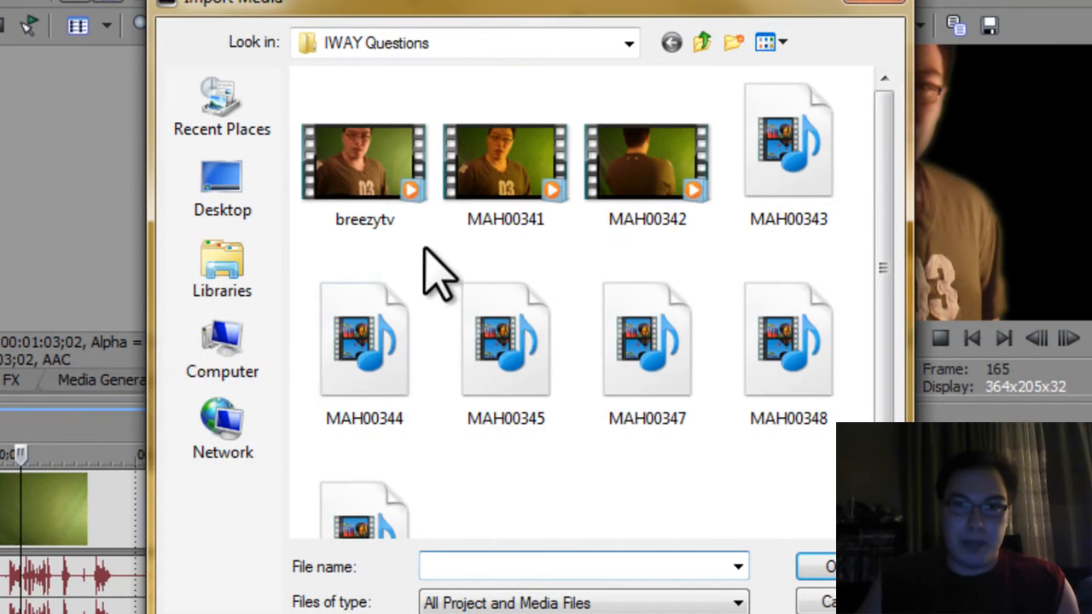
pyautogui.click(196, 274)
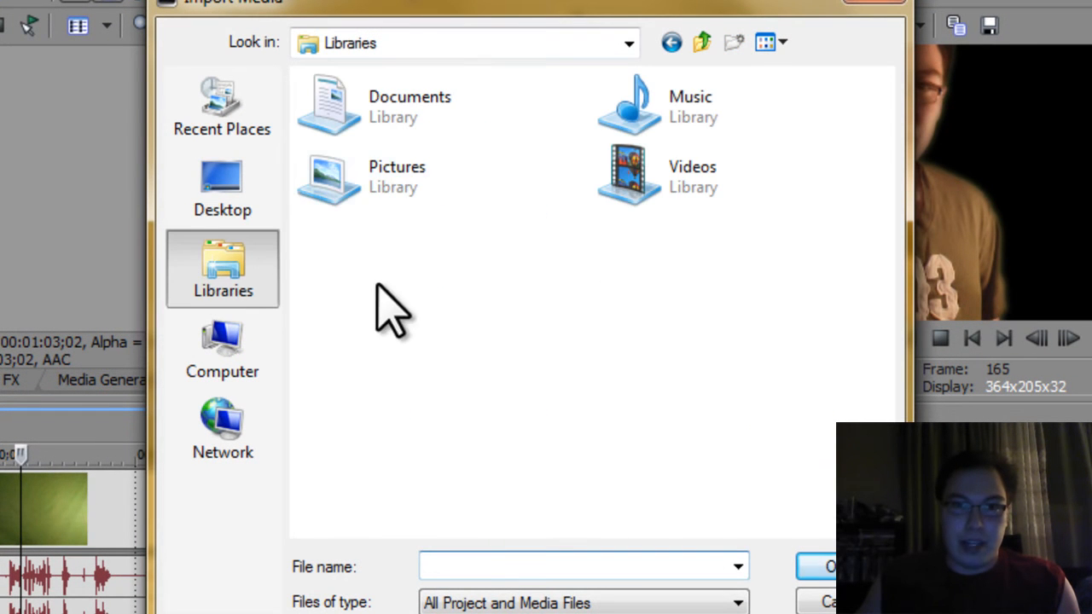
pyautogui.doubleClick(361, 196)
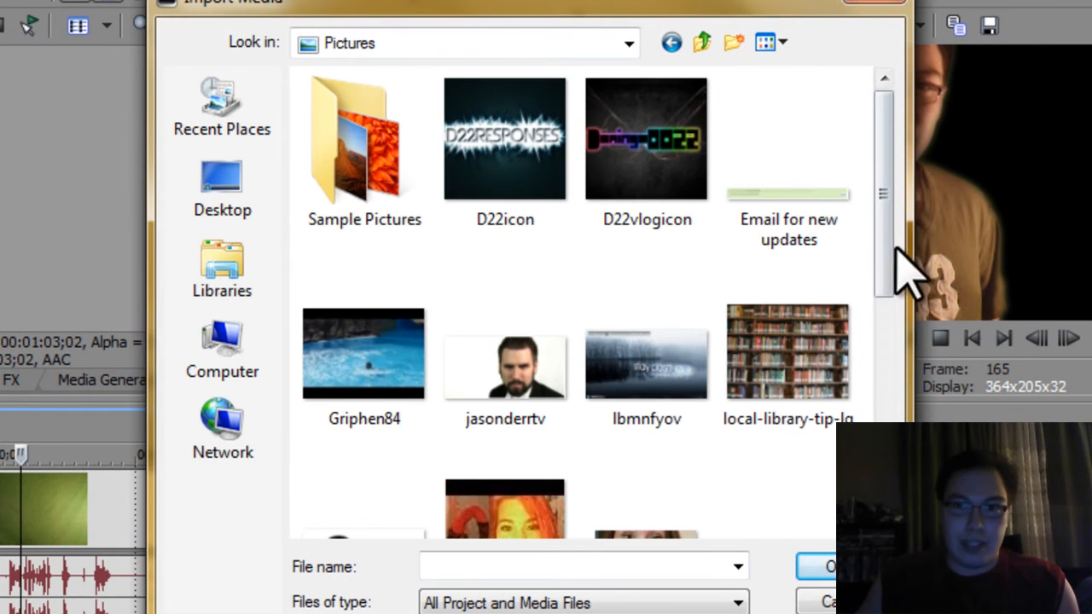
pyautogui.scroll(-3, 890, 316)
pyautogui.doubleClick(786, 217)
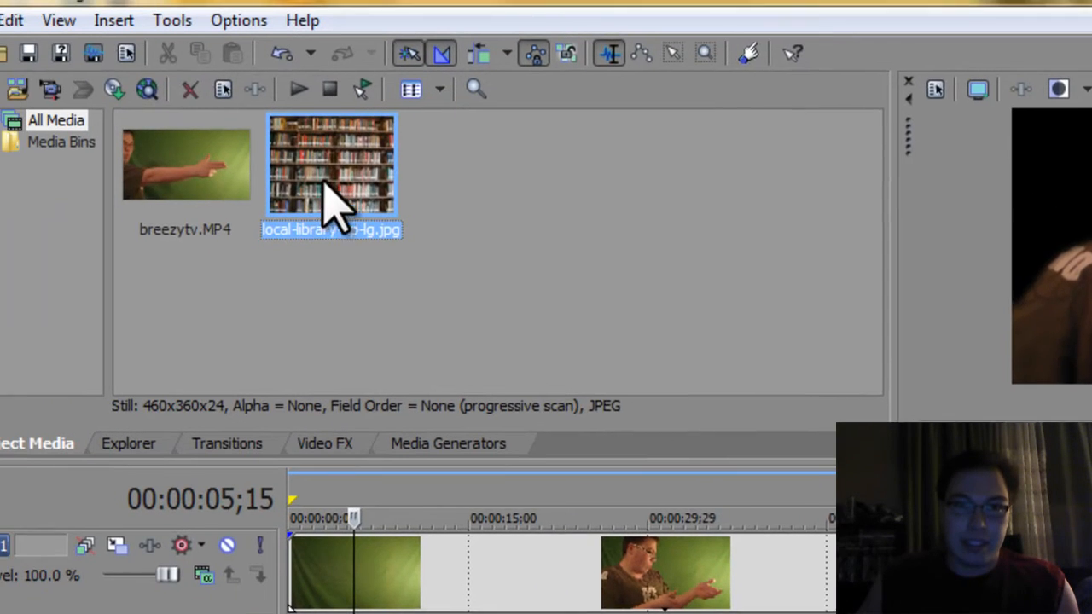
# Step: Place the library image on a new track below the video and set its pan/crop preset to 16:9 Widescreen TV aspect ratio
pyautogui.moveTo(332, 205); pyautogui.dragTo(289, 613)
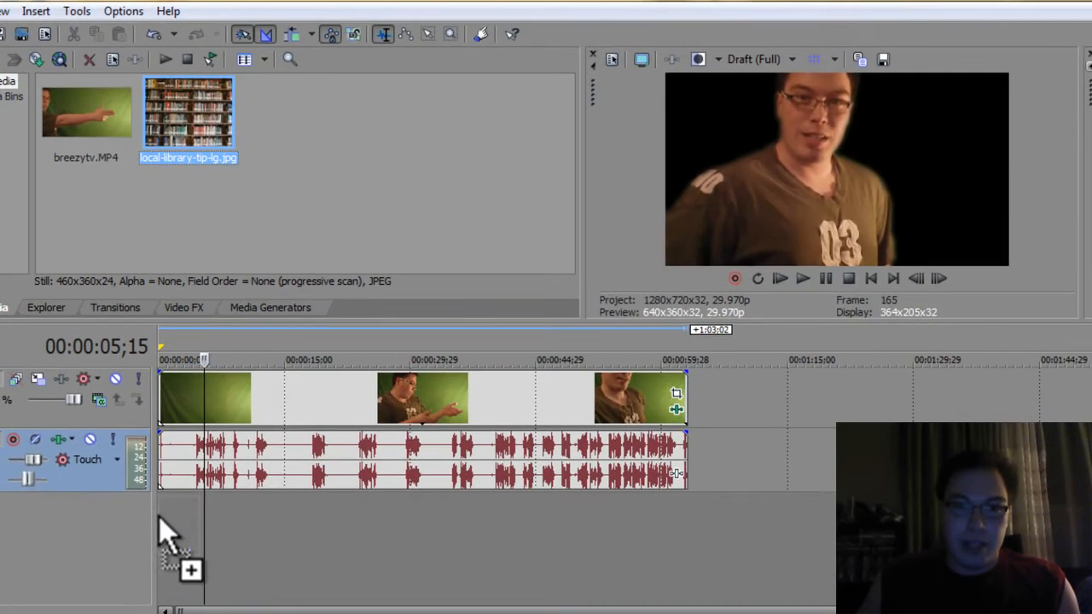
pyautogui.moveTo(158, 516); pyautogui.dragTo(214, 538)
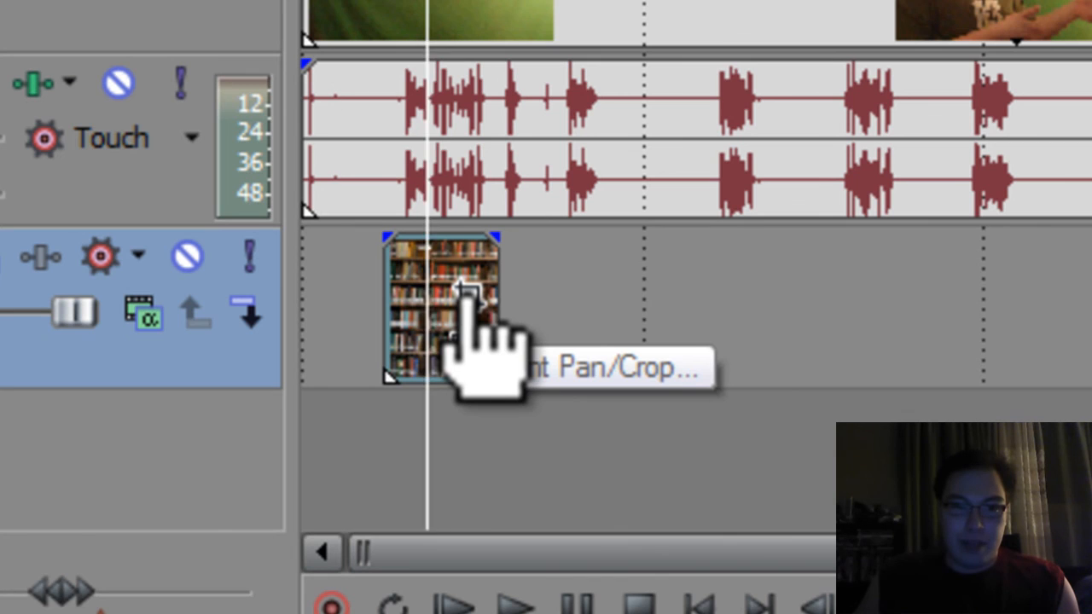
pyautogui.click(468, 294)
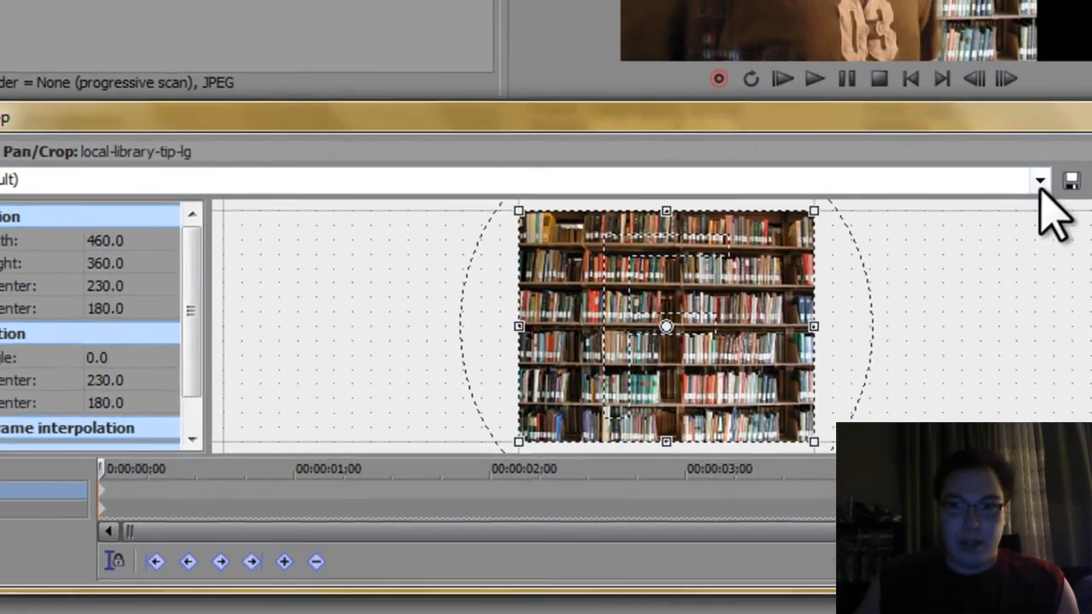
pyautogui.click(944, 167)
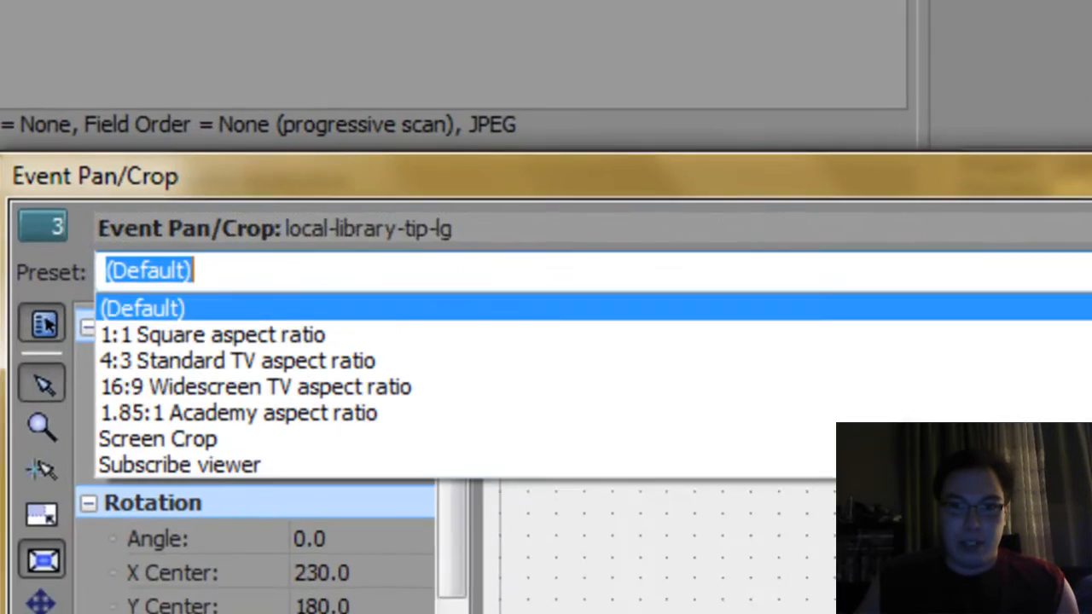
pyautogui.click(282, 405)
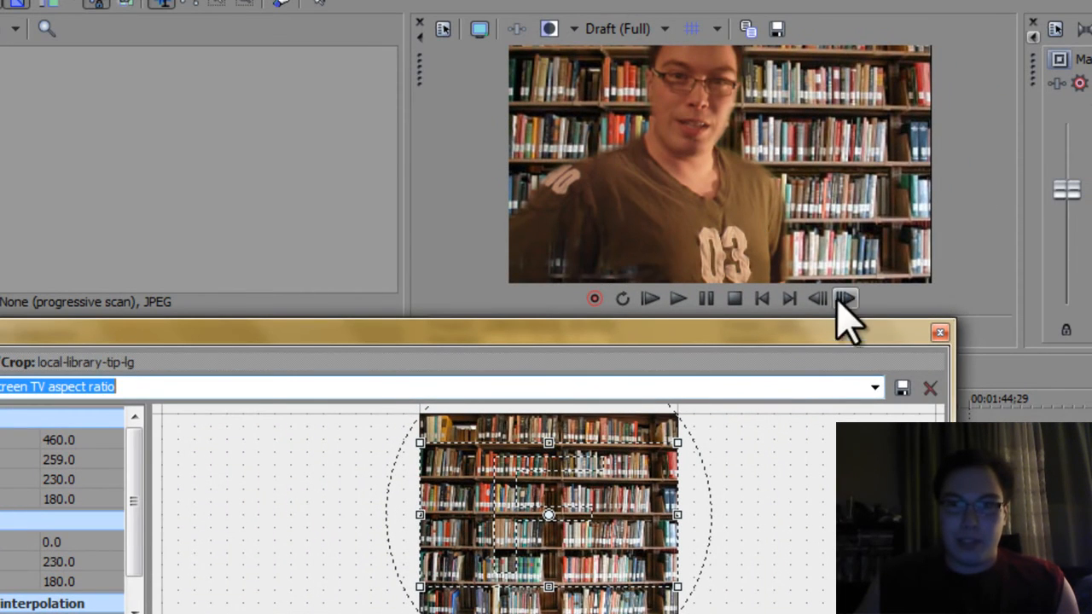
pyautogui.click(940, 333)
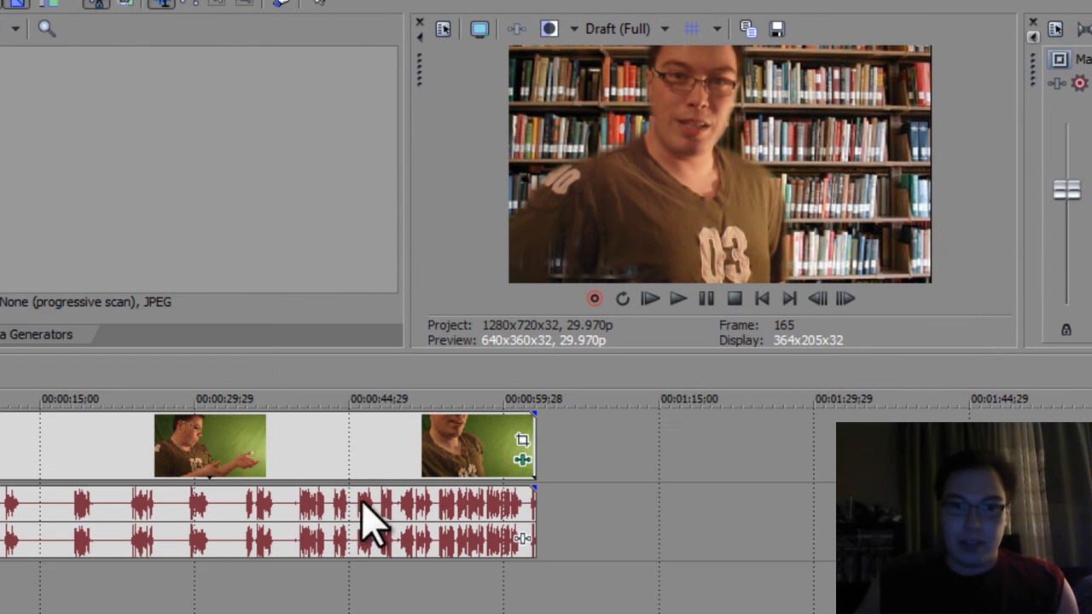
# Step: Extend the background image event to the end of the video and delete the audio event
pyautogui.moveTo(1, 600); pyautogui.dragTo(535, 585)
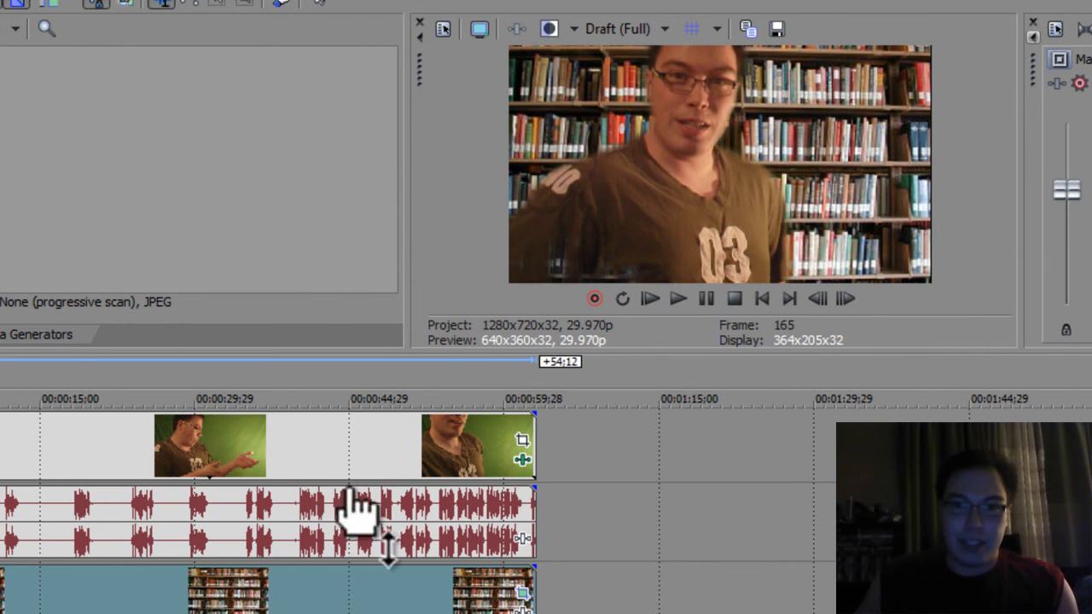
pyautogui.click(309, 503)
pyautogui.press('Delete')
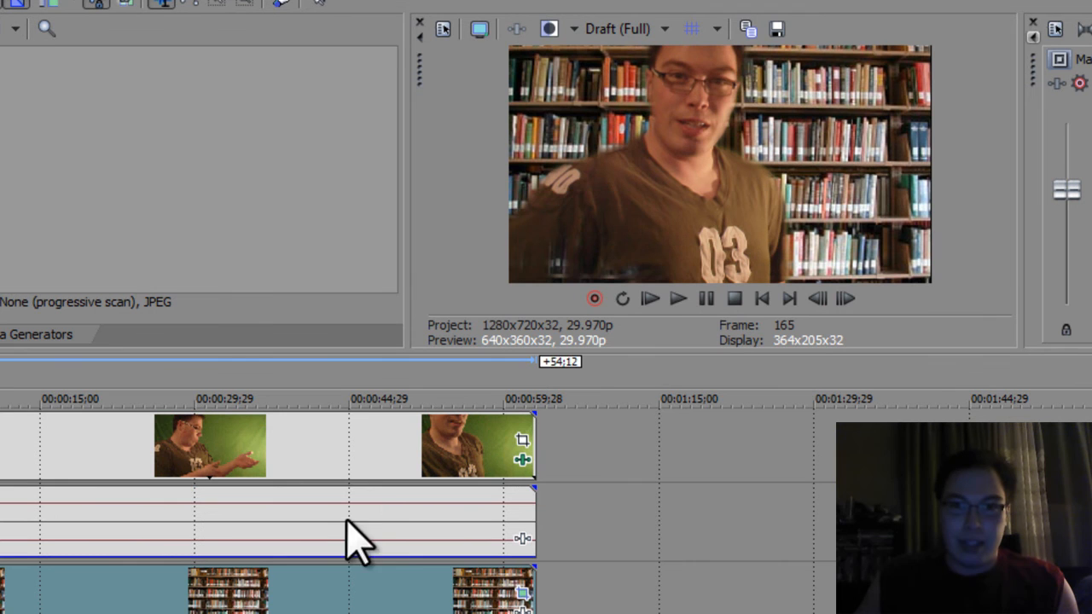
# Step: Play back the composited video in the preview and stop it
pyautogui.click(678, 298)
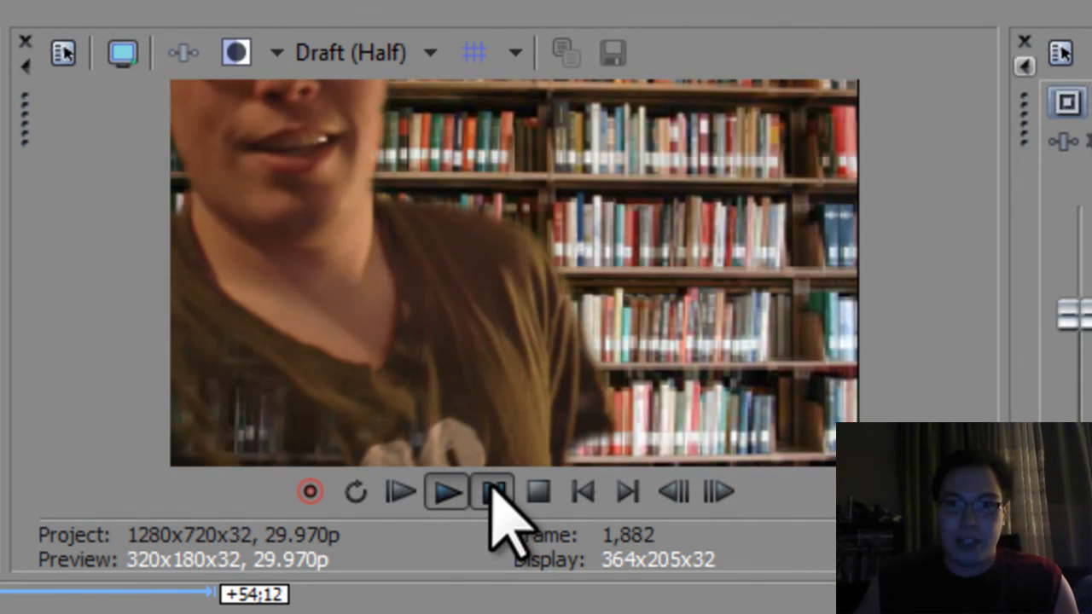
pyautogui.click(492, 492)
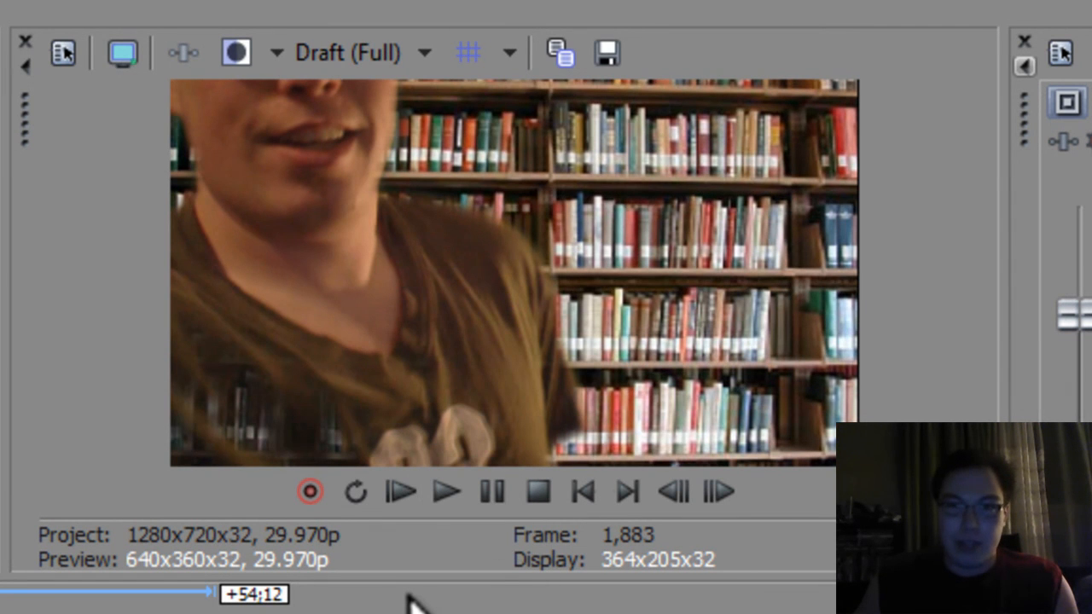